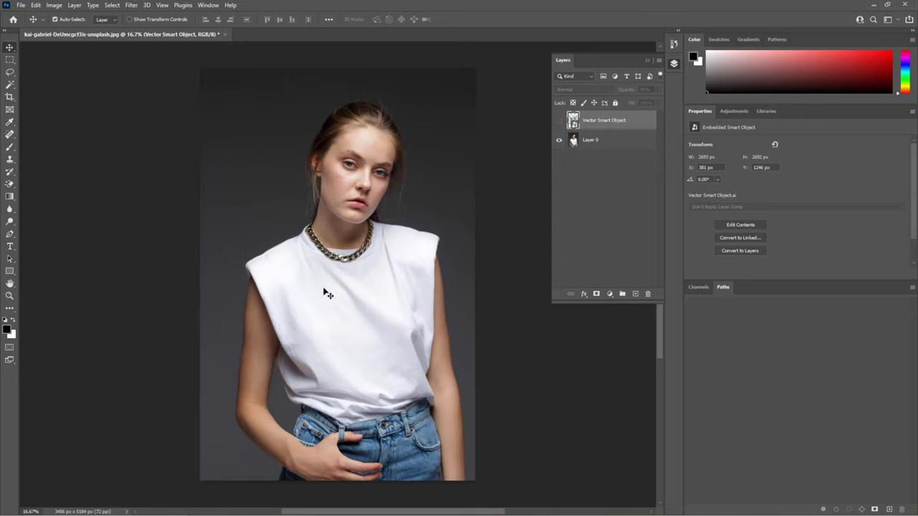
Reveal the floral pattern layer and switch to the Quick Selection Tool
click(559, 121)
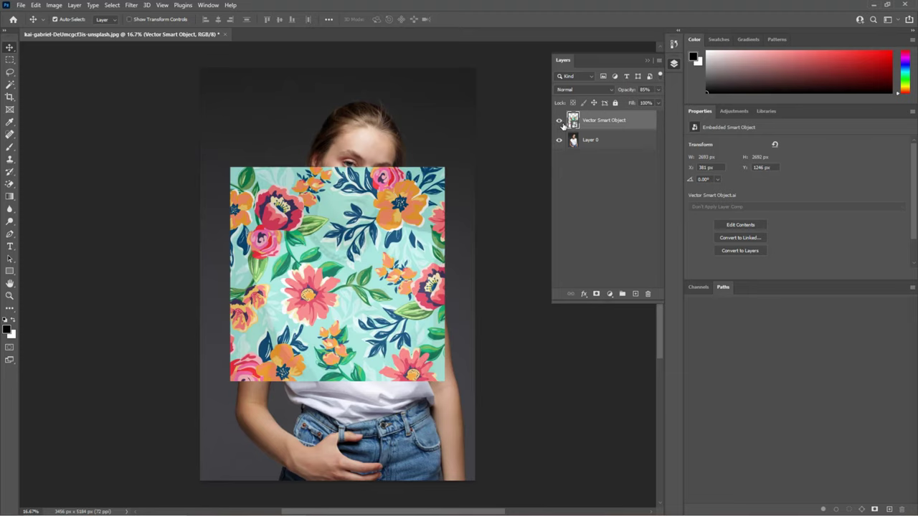
key(alt+Tab)
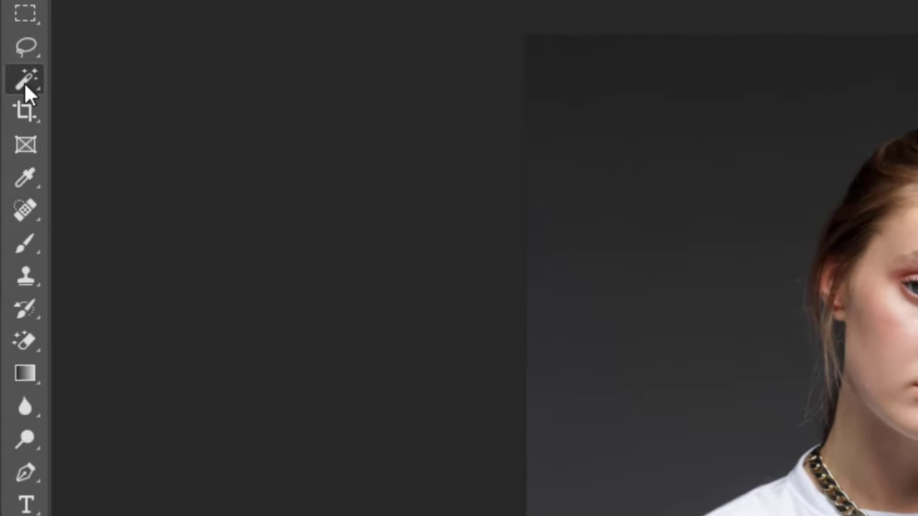
right_click(25, 82)
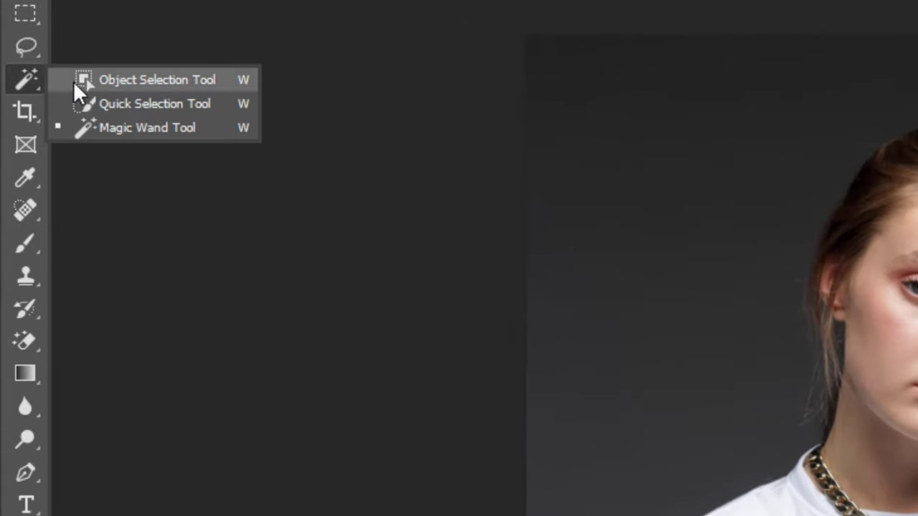
click(136, 104)
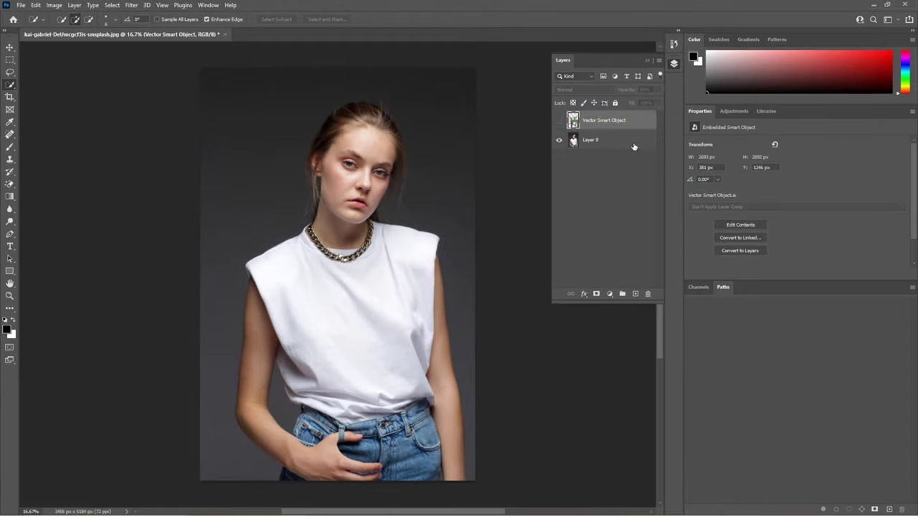
Try a rough shirt selection, then deselect it and make Layer 0 active again
click(635, 142)
click(614, 102)
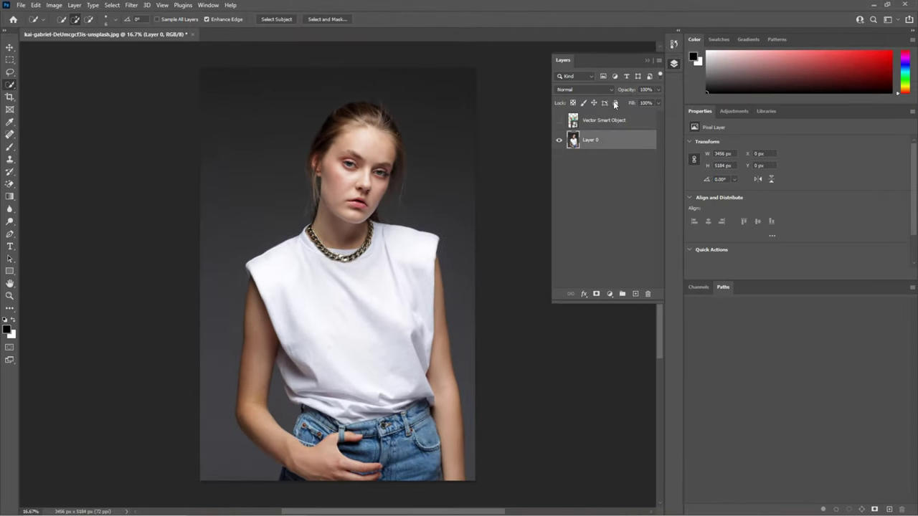
click(636, 120)
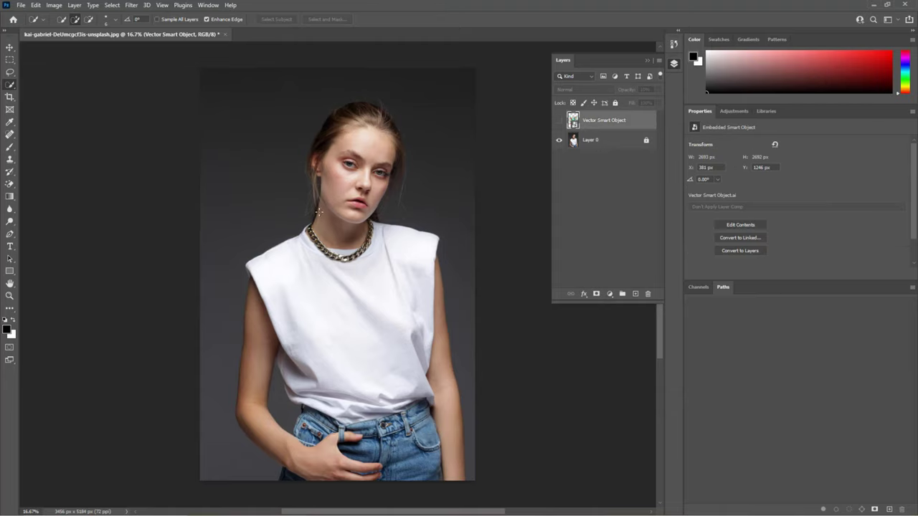
mouse_move(254, 256)
mouse_down()
mouse_move(298, 372)
mouse_move(366, 381)
mouse_move(380, 265)
mouse_move(418, 252)
mouse_move(403, 349)
mouse_move(370, 333)
mouse_move(323, 388)
mouse_move(284, 362)
mouse_up()
drag(283, 237, 352, 280)
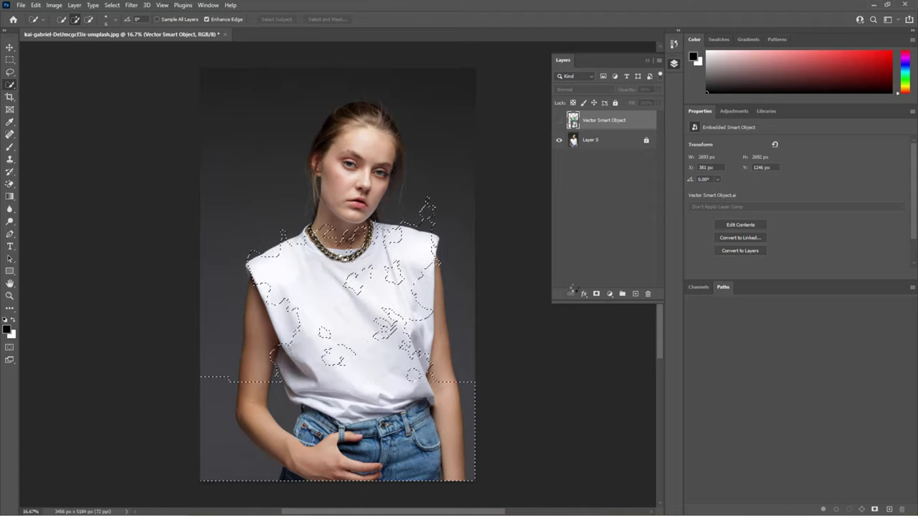
key(ctrl+d)
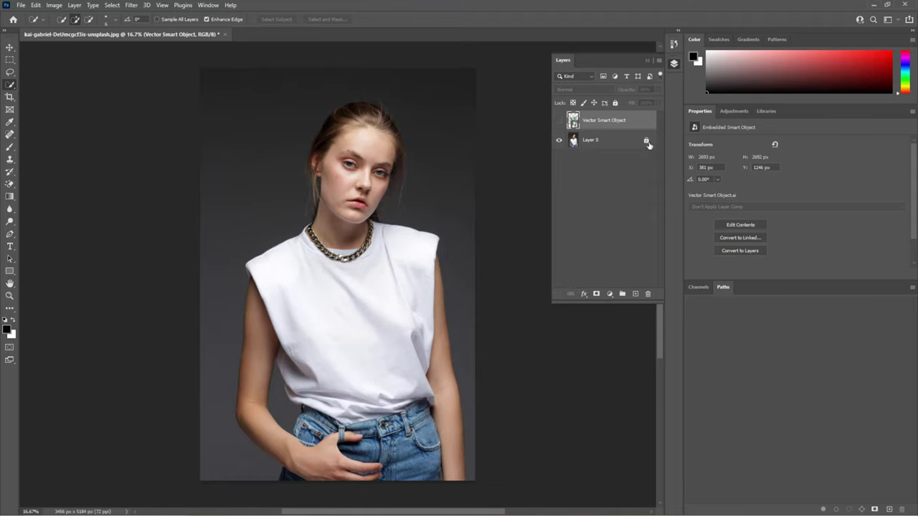
click(610, 147)
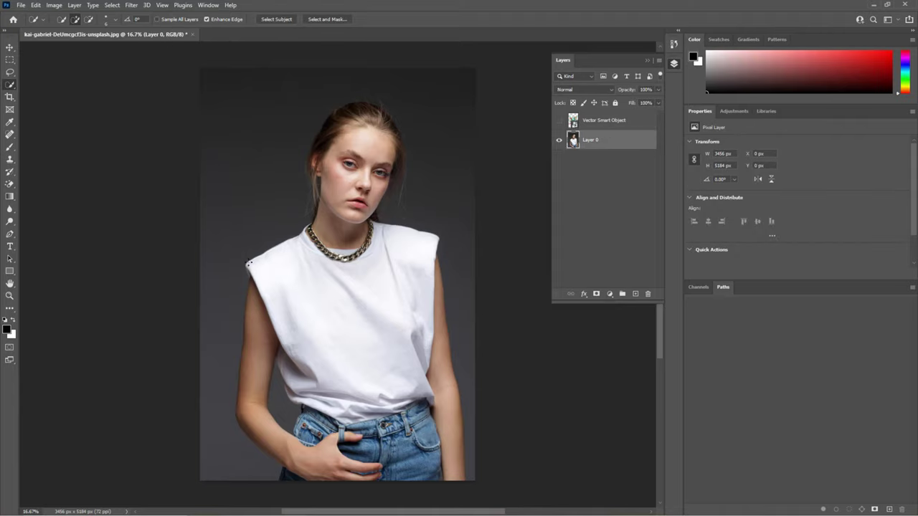
Brush-select the shirt body, its shaded left side, armpit edge and lower hem
mouse_move(250, 264)
mouse_down()
mouse_move(266, 267)
mouse_move(324, 320)
mouse_up()
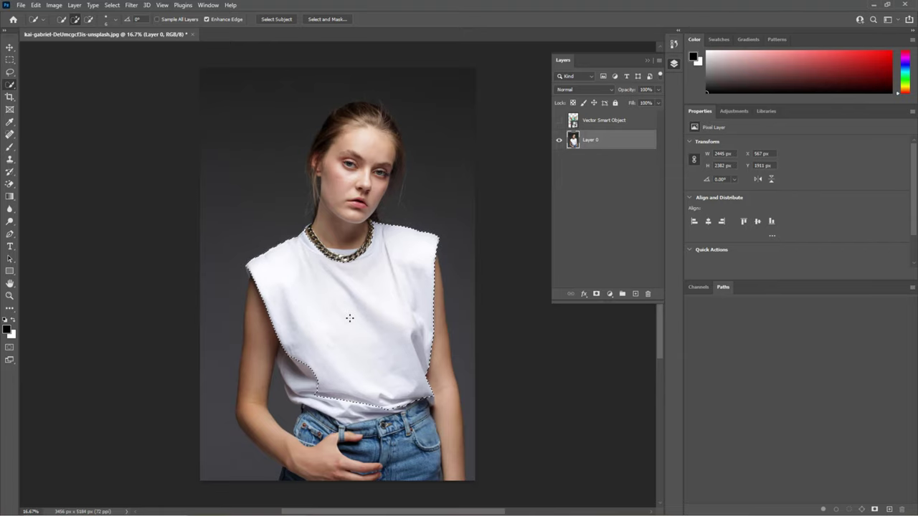
scroll(333, 413, up, 2)
scroll(328, 406, up, 2)
scroll(322, 394, up, 2)
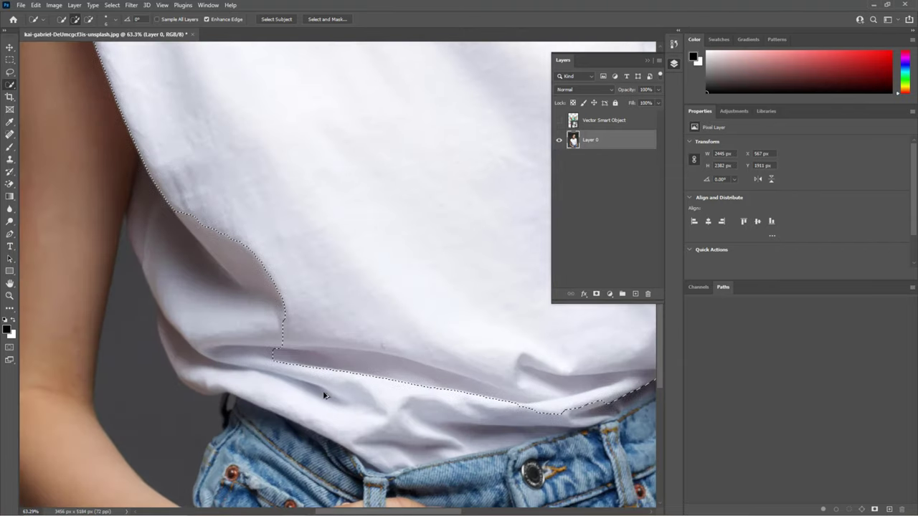
drag(174, 200, 147, 188)
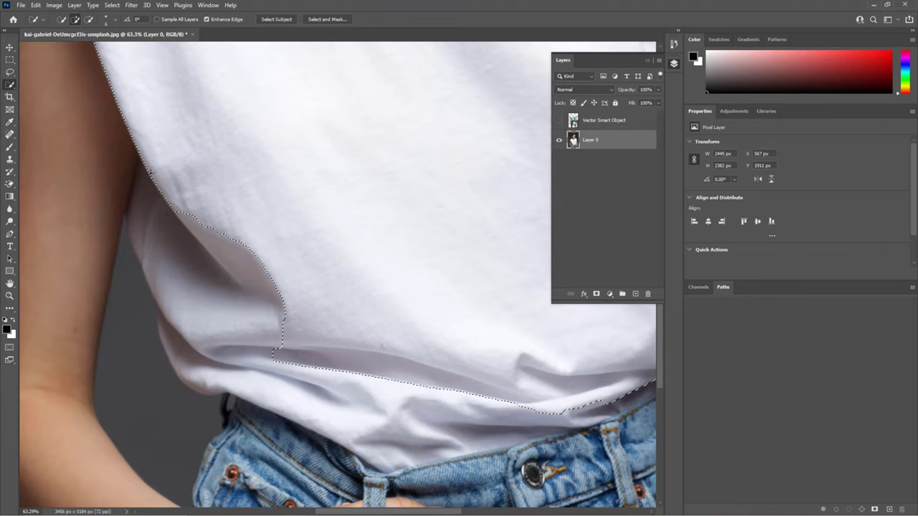
click(146, 224)
mouse_move(215, 353)
mouse_down()
mouse_move(215, 256)
mouse_move(207, 289)
mouse_up()
drag(505, 350, 343, 302)
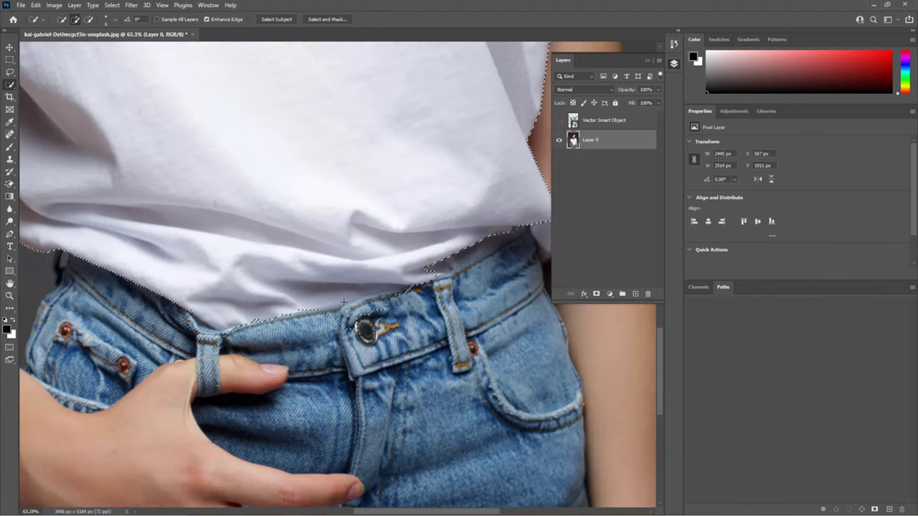
scroll(344, 302, up, 2)
scroll(246, 201, up, 2)
drag(327, 222, 319, 242)
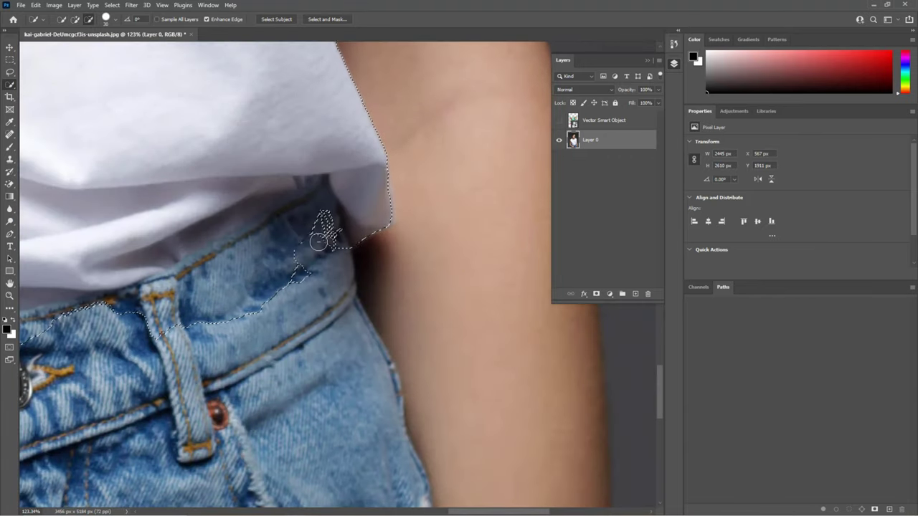
Zoom in around the neckline and subtract the necklace links from the selection
scroll(320, 242, left, 10)
scroll(319, 242, left, 10)
scroll(205, 380, up, 2)
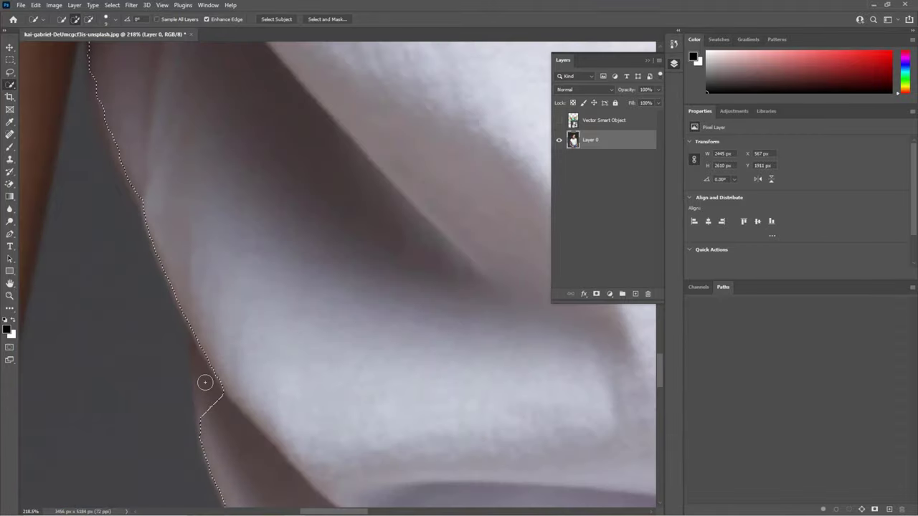
scroll(206, 382, up, 1)
scroll(203, 375, down, 3)
scroll(244, 302, up, 1)
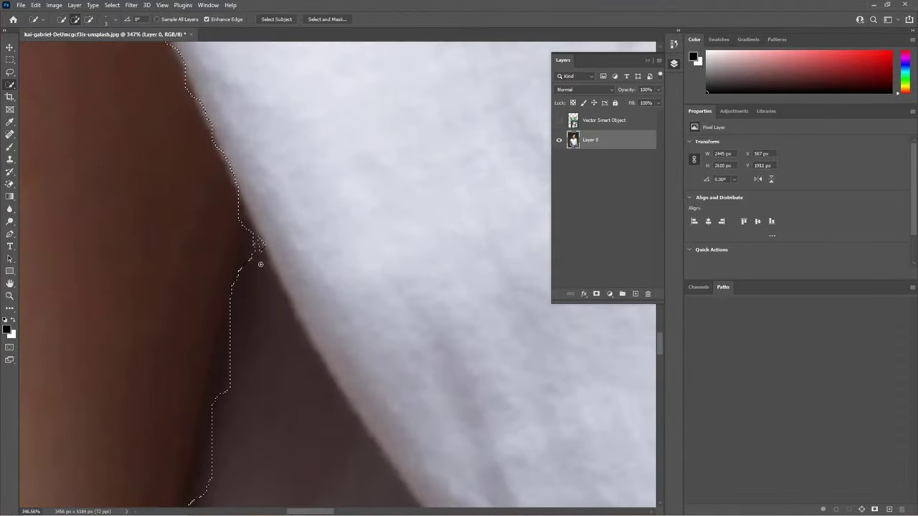
scroll(260, 264, down, 3)
scroll(246, 194, up, 3)
scroll(207, 361, down, 3)
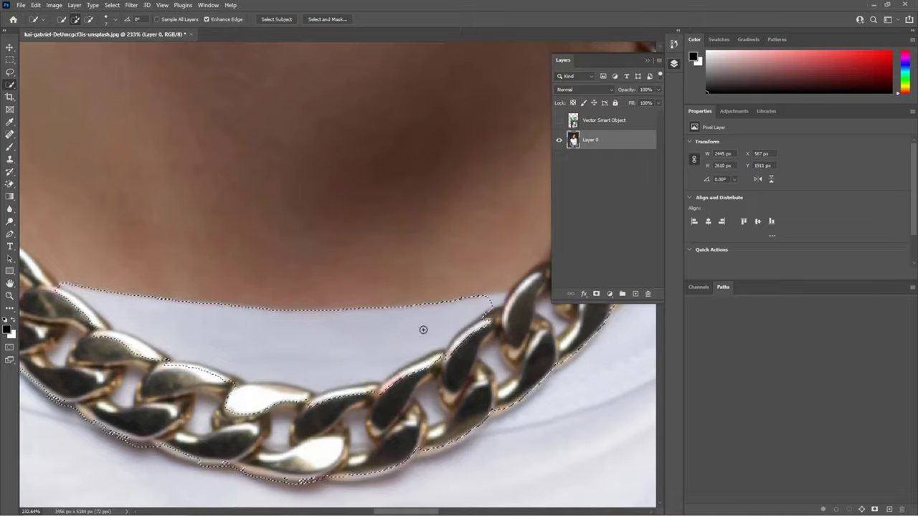
scroll(254, 363, up, 2)
alt+click(236, 354)
scroll(293, 356, up, 2)
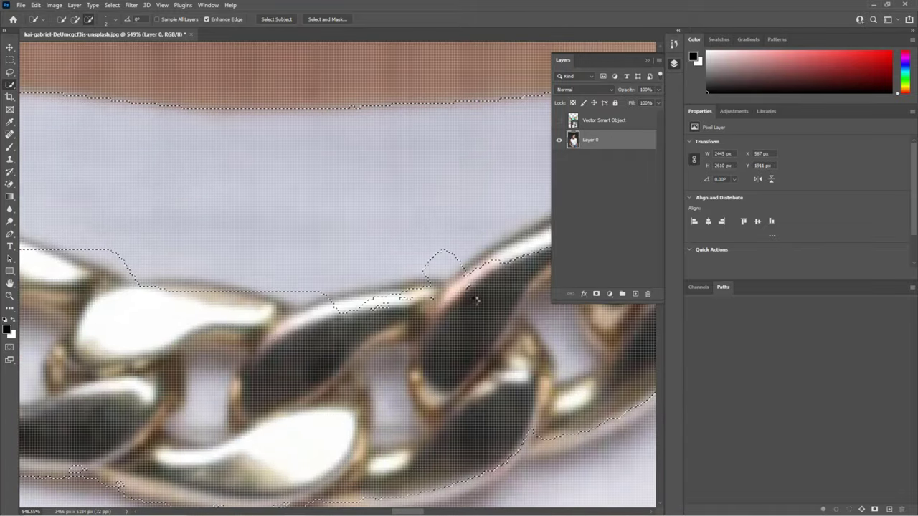
scroll(477, 299, down, 5)
scroll(237, 287, up, 2)
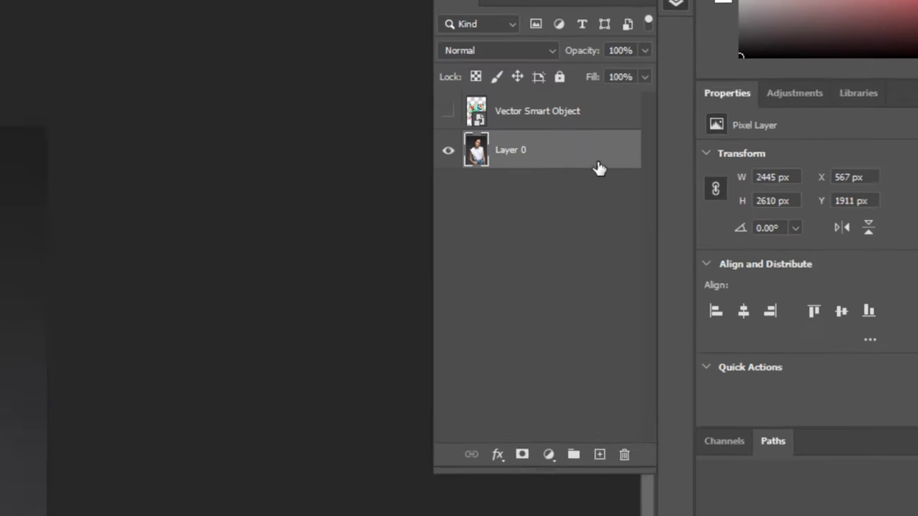
Duplicate Layer 0, mask the copy to the shirt, and toggle Layer 0 to check it
drag(592, 165, 594, 480)
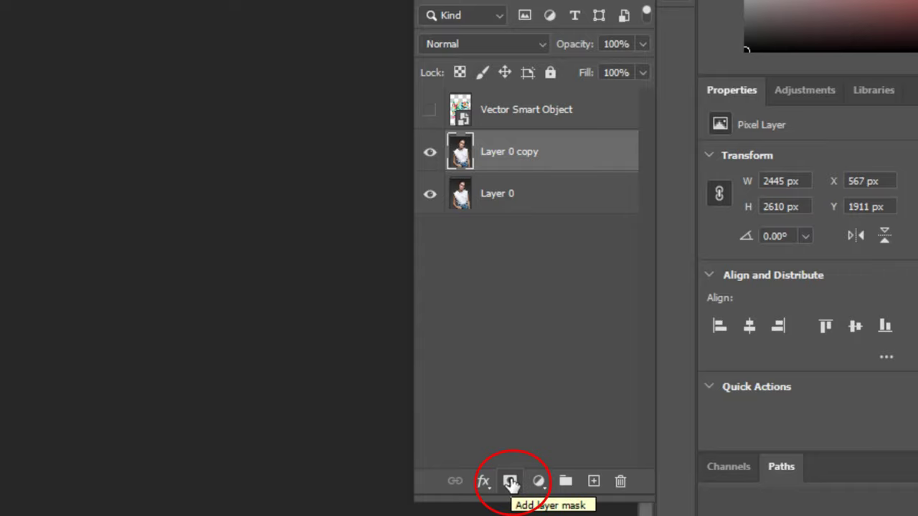
click(510, 482)
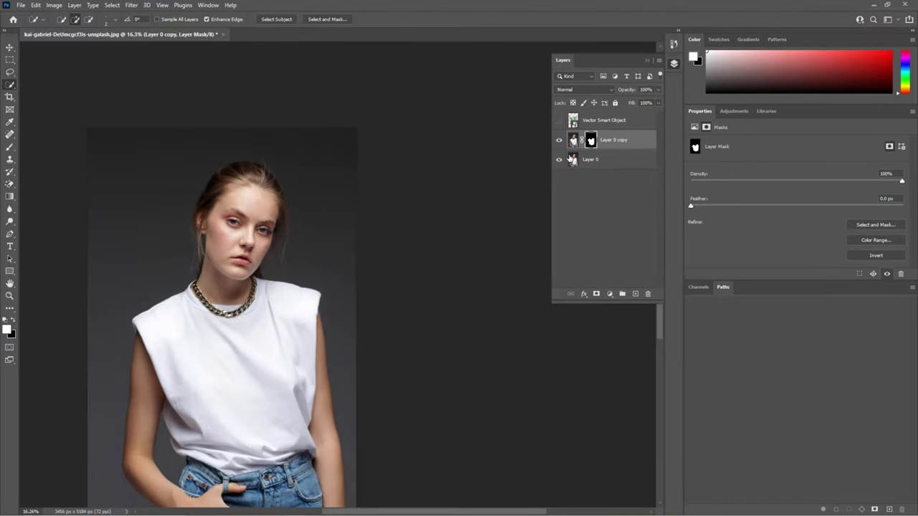
click(558, 160)
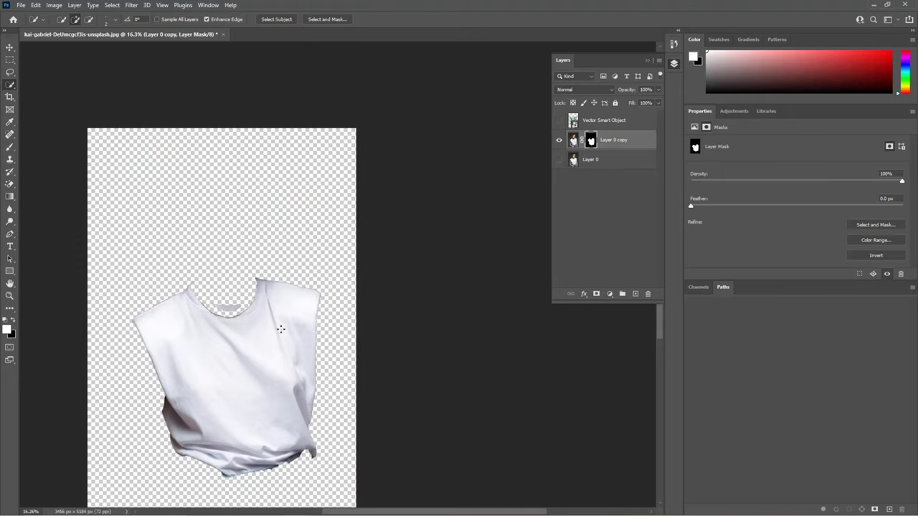
click(558, 160)
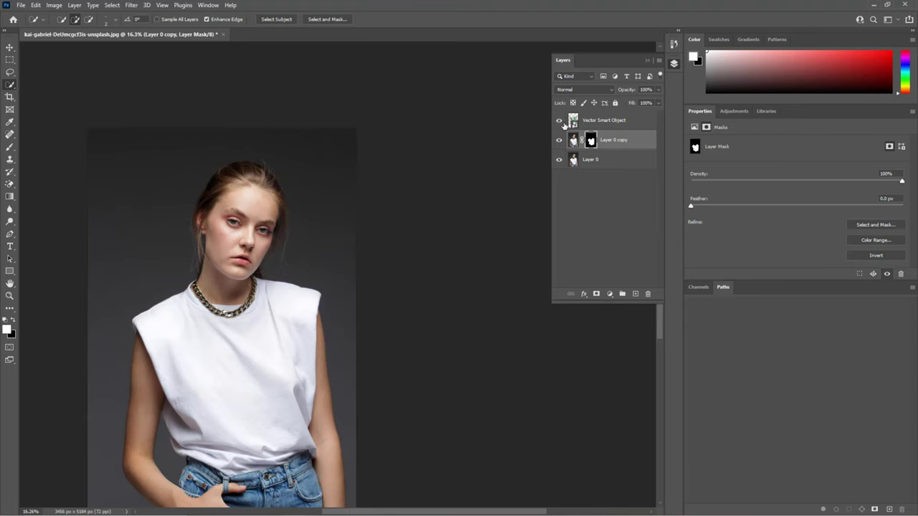
Place the floral smart object over the shirt in Multiply mode, clipped to Layer 0 copy
click(559, 121)
click(10, 47)
drag(153, 299, 158, 330)
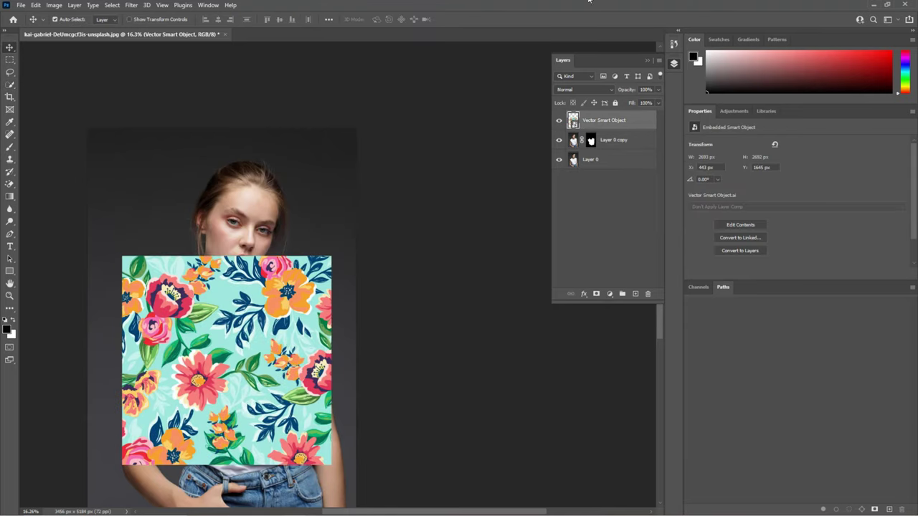
click(578, 89)
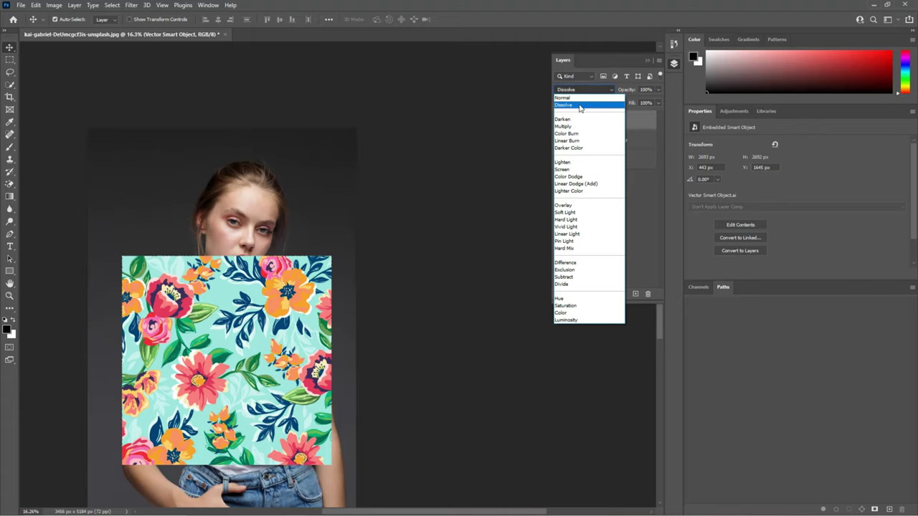
click(569, 126)
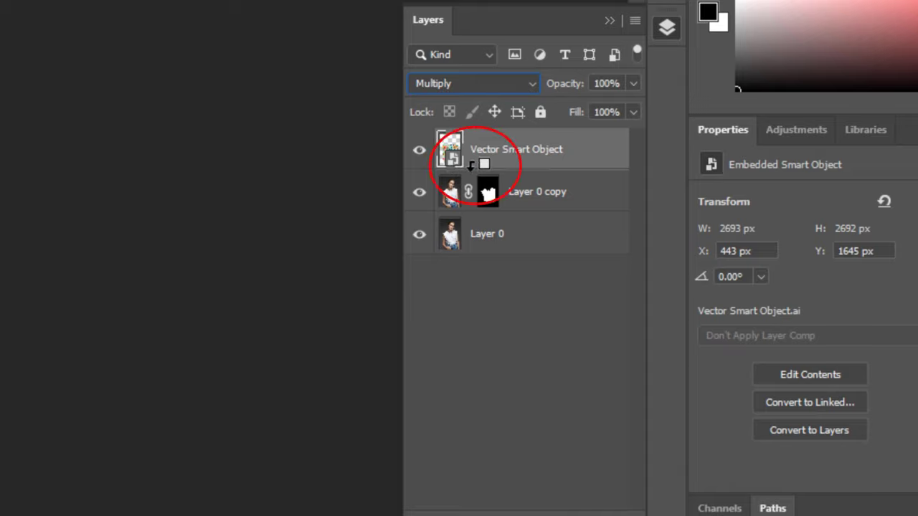
alt+click(475, 165)
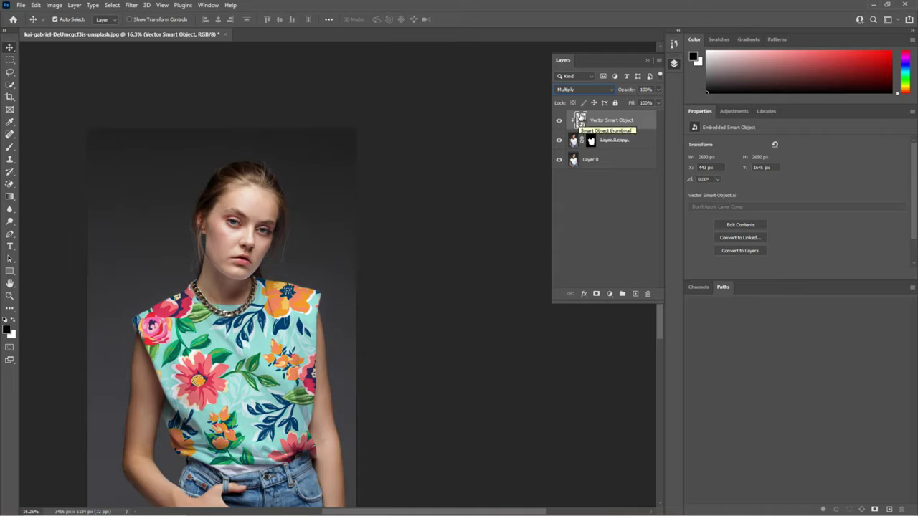
Set Layer 0 copy's blend mode to Multiply
click(626, 142)
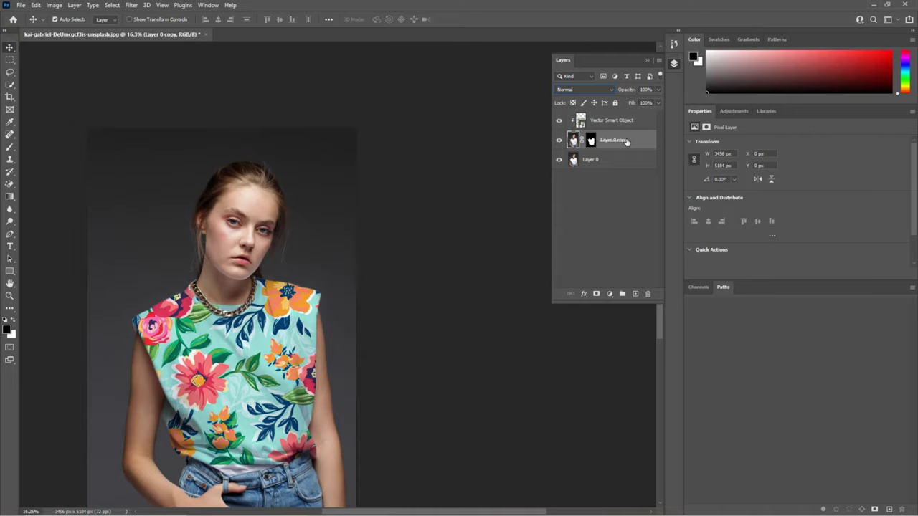
click(584, 90)
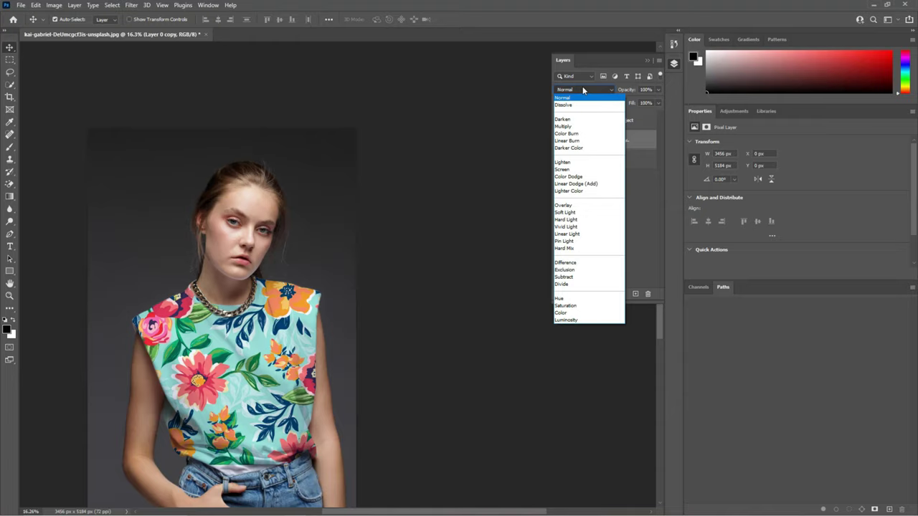
click(567, 127)
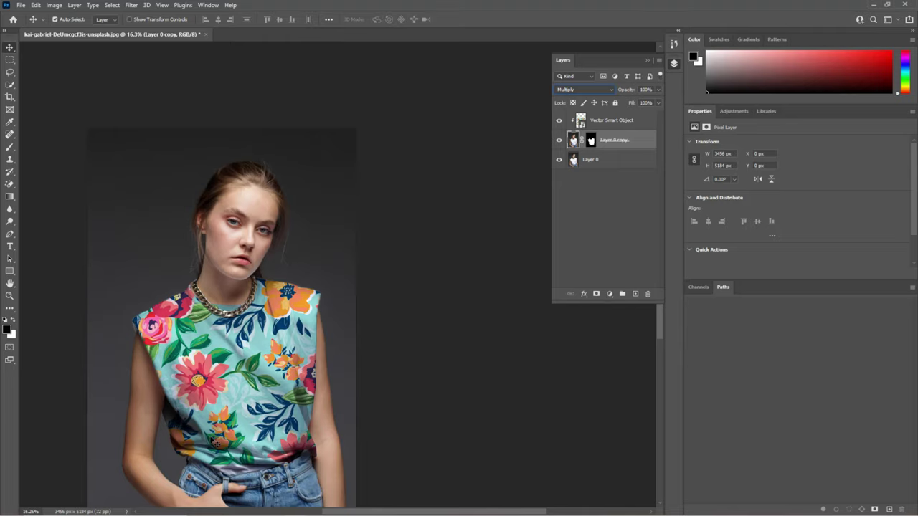
Move the floral pattern slightly lower and reduce its opacity to 86%
drag(261, 358, 256, 367)
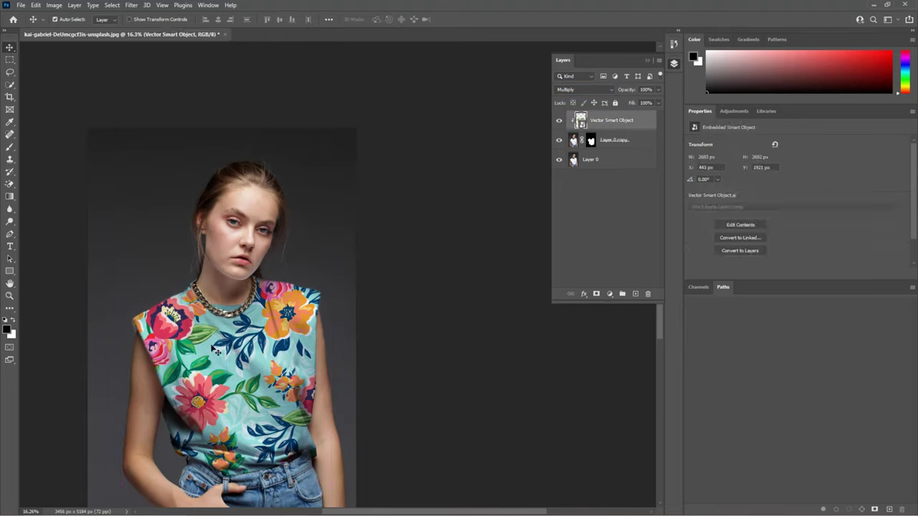
click(657, 90)
mouse_move(656, 101)
mouse_down()
mouse_move(641, 103)
mouse_move(653, 102)
mouse_up()
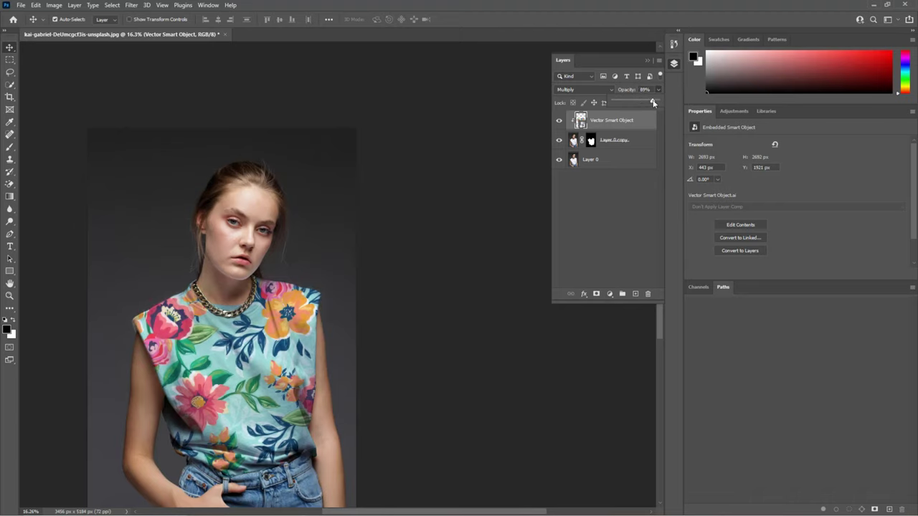
click(637, 178)
In the pattern's Blending Options, split the Underlying Layer black slider to 3/80
right_click(639, 123)
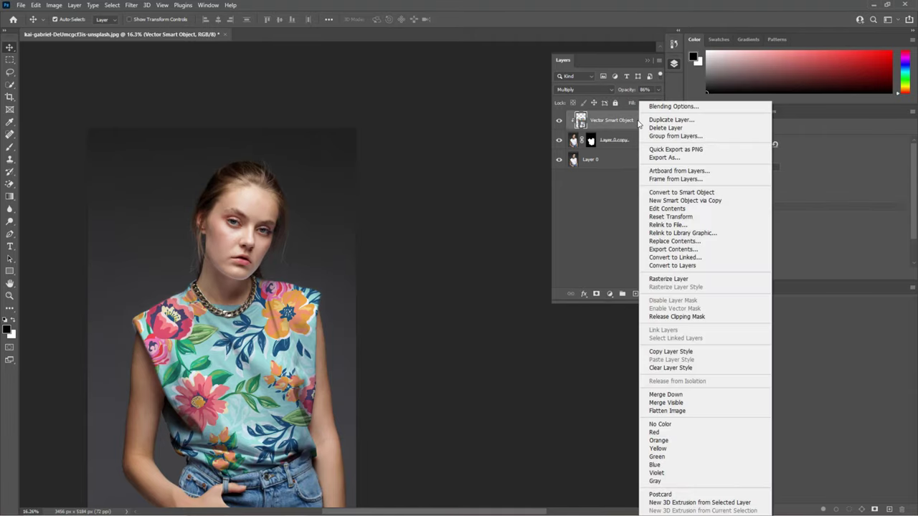
click(664, 106)
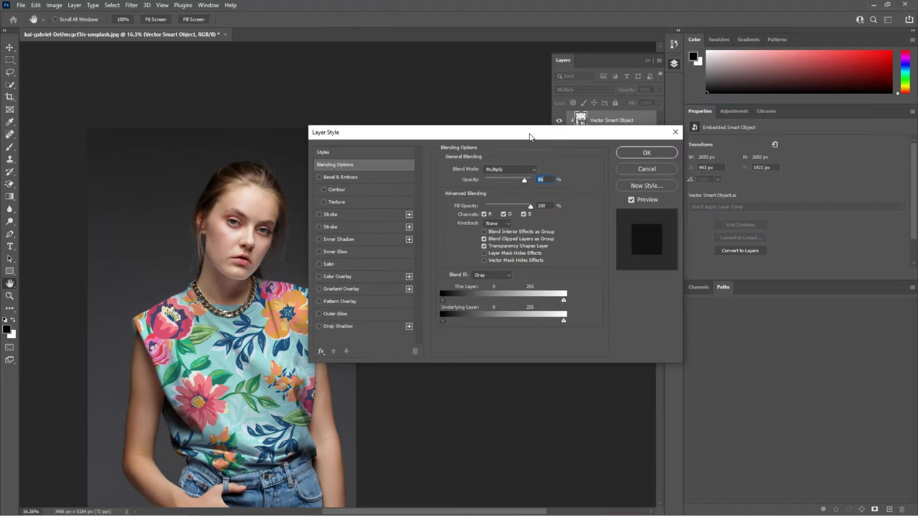
mouse_move(530, 136)
mouse_down()
mouse_move(371, 127)
mouse_move(481, 158)
mouse_move(395, 136)
mouse_move(413, 134)
mouse_up()
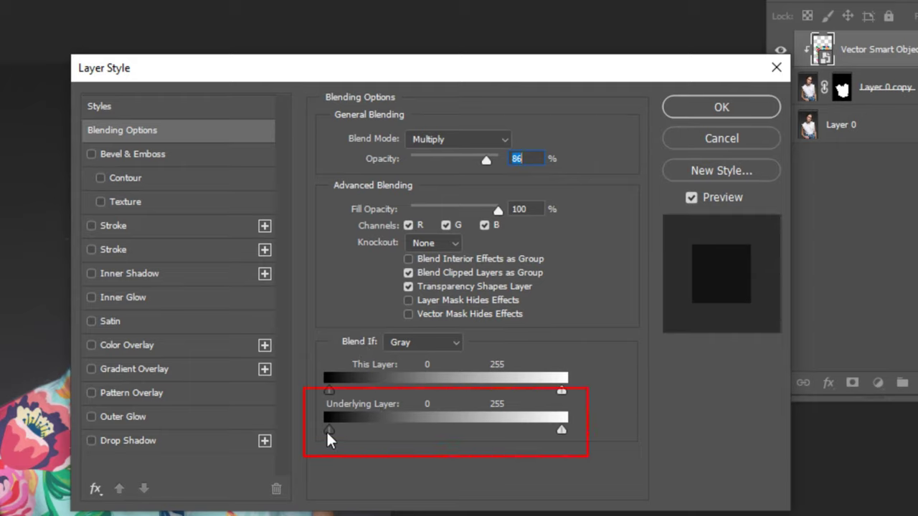
key(alt)
key(alt)
drag(332, 430, 383, 428)
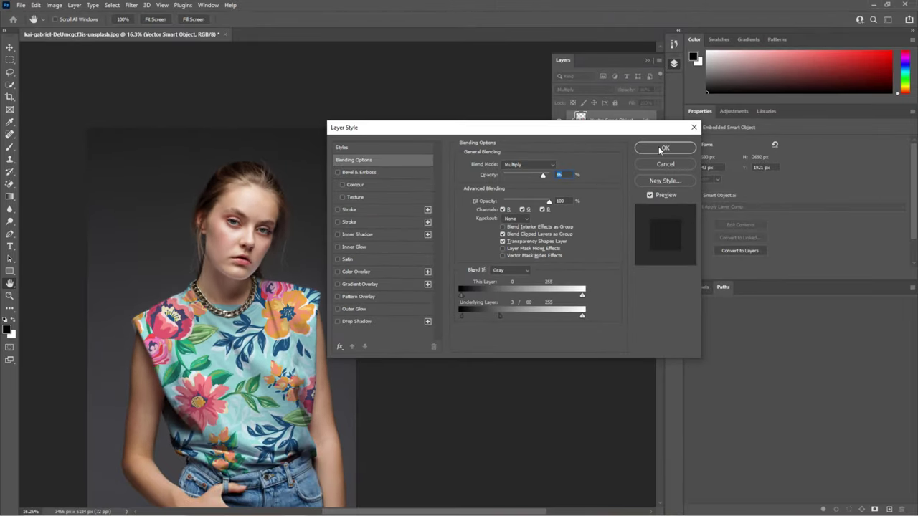
Apply the Layer Style settings and pan the finished image into the centre of view
click(662, 148)
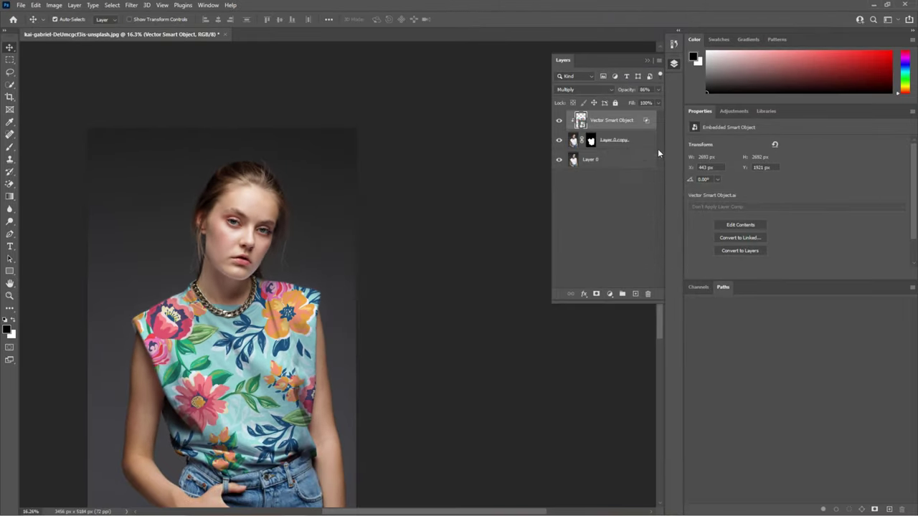
drag(227, 361, 313, 307)
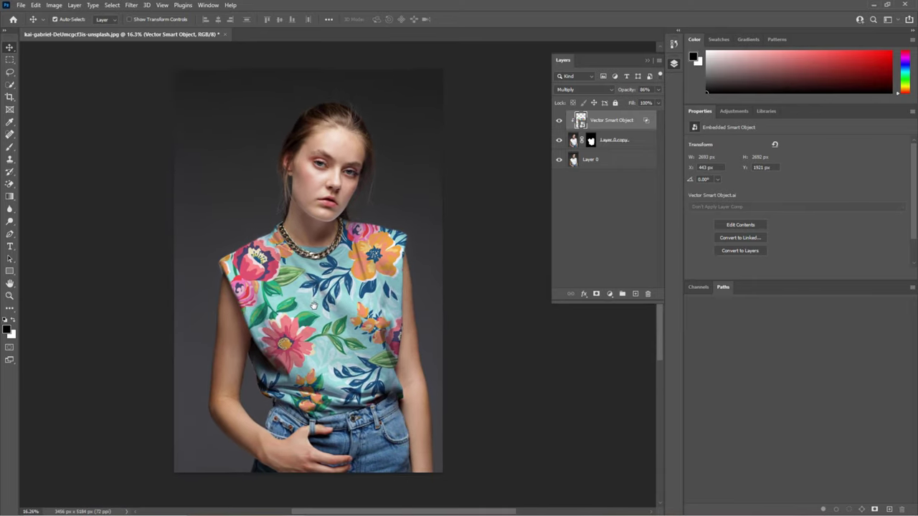